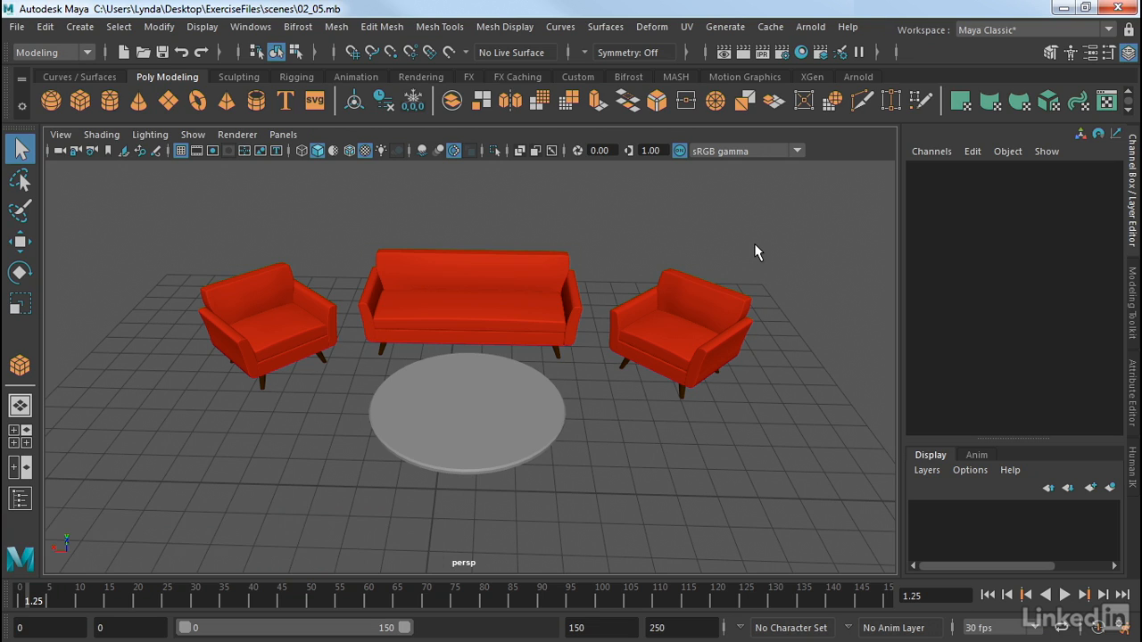
click(1131, 292)
click(1130, 210)
click(1127, 52)
click(1127, 53)
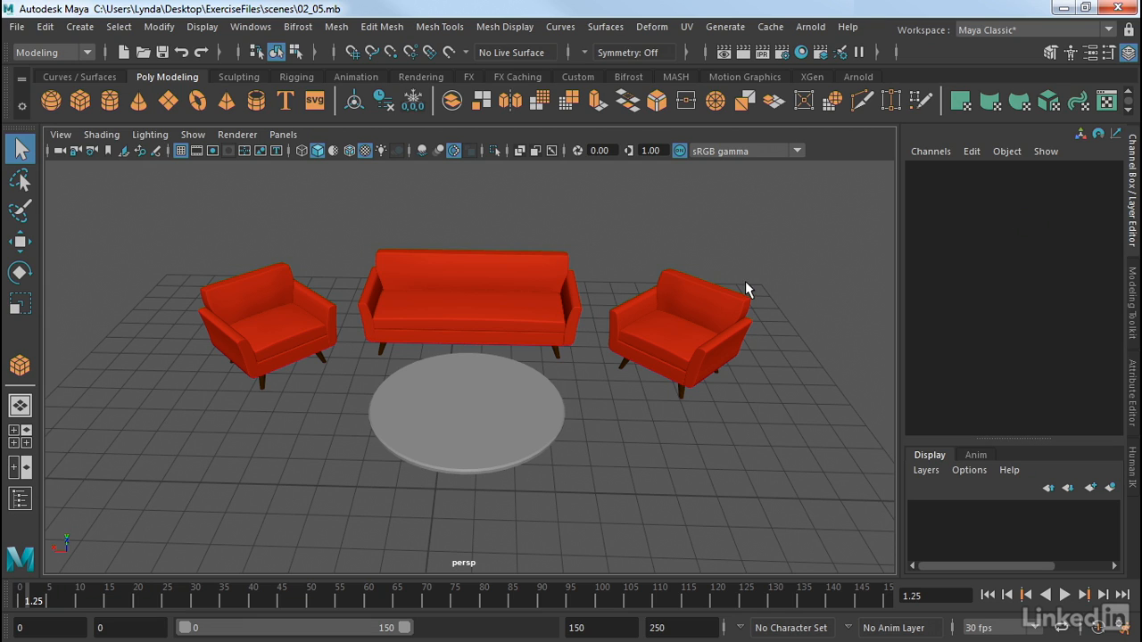
- Select the right armchair and move it along X, trying Translate X at 0 before setting it to -2
click(697, 297)
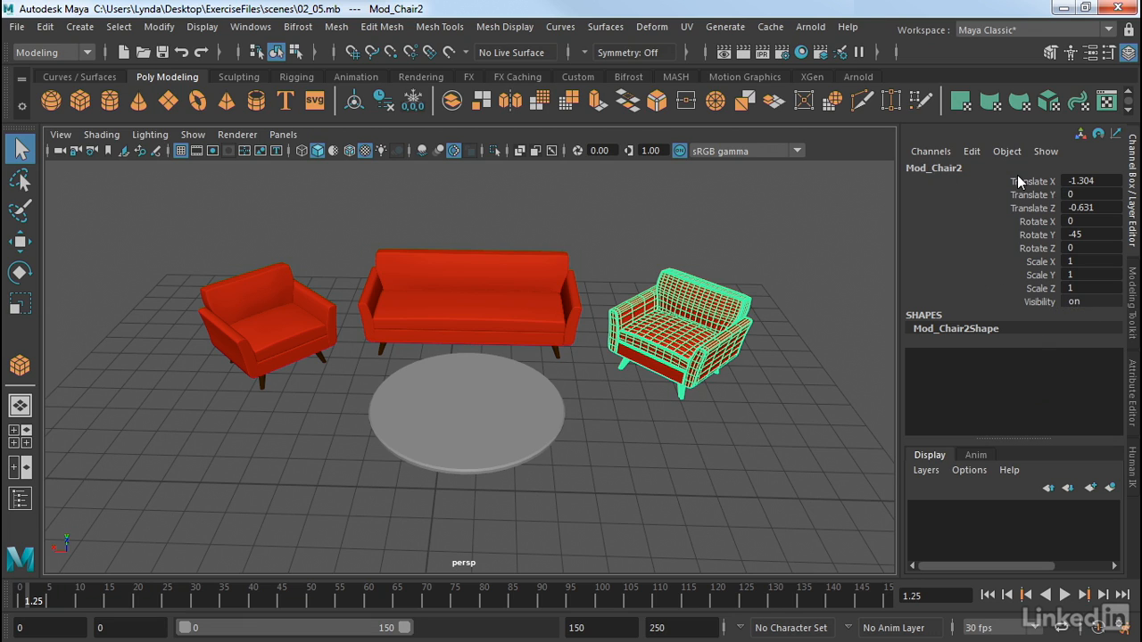
double_click(1081, 180)
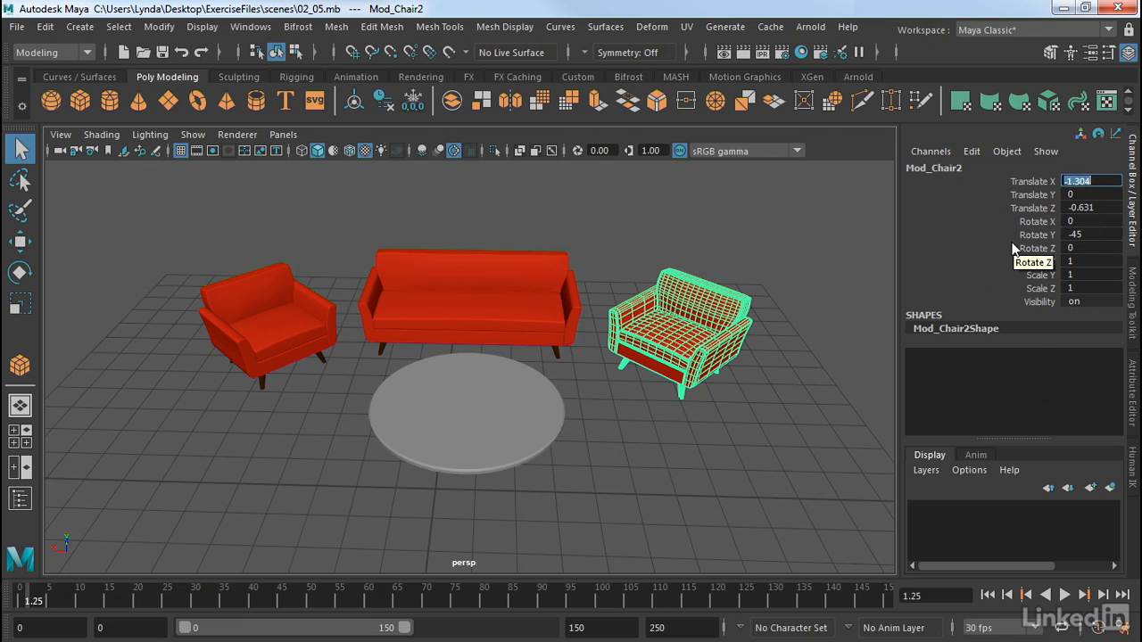
text(0)
key(Return)
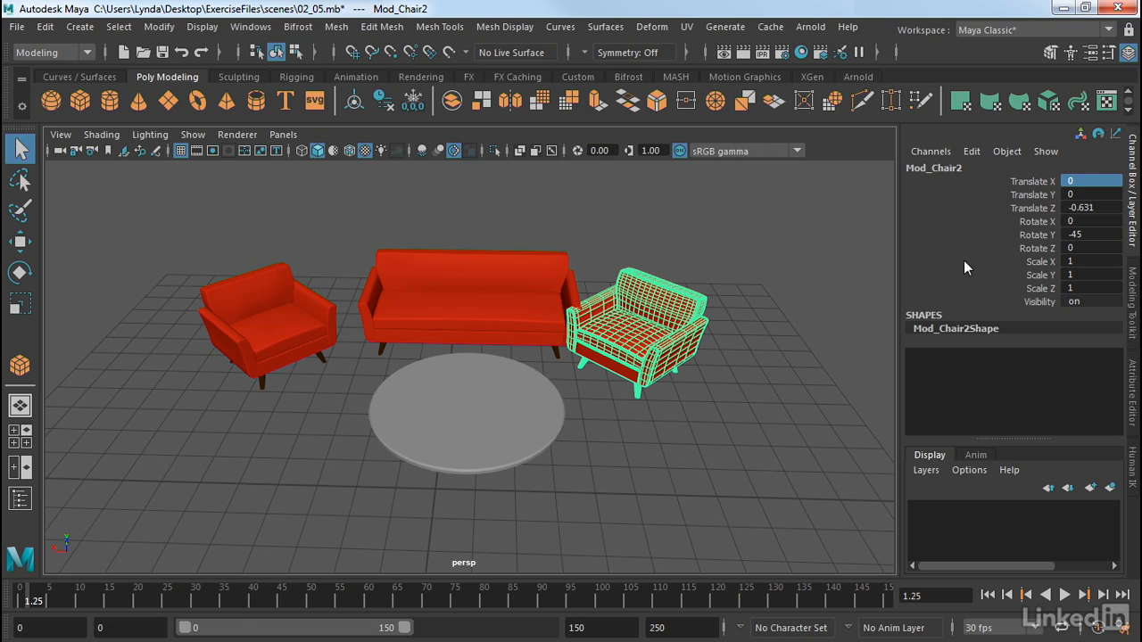
click(1065, 182)
text(-2)
key(Return)
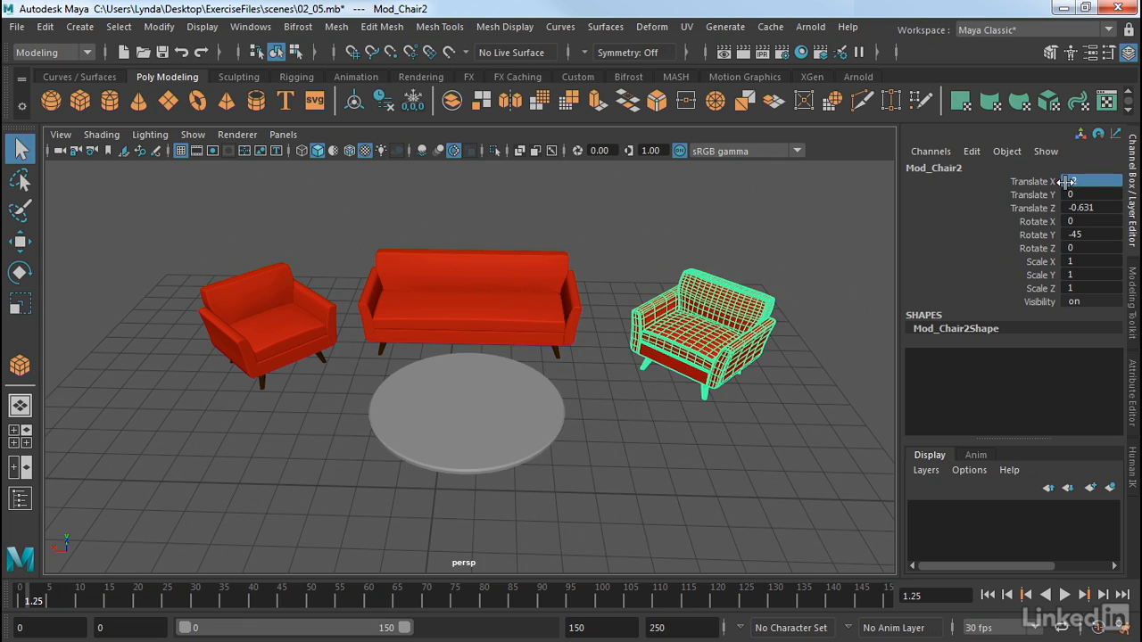
- Raise the right armchair above the grid by setting its Translate Y to 3
click(1077, 195)
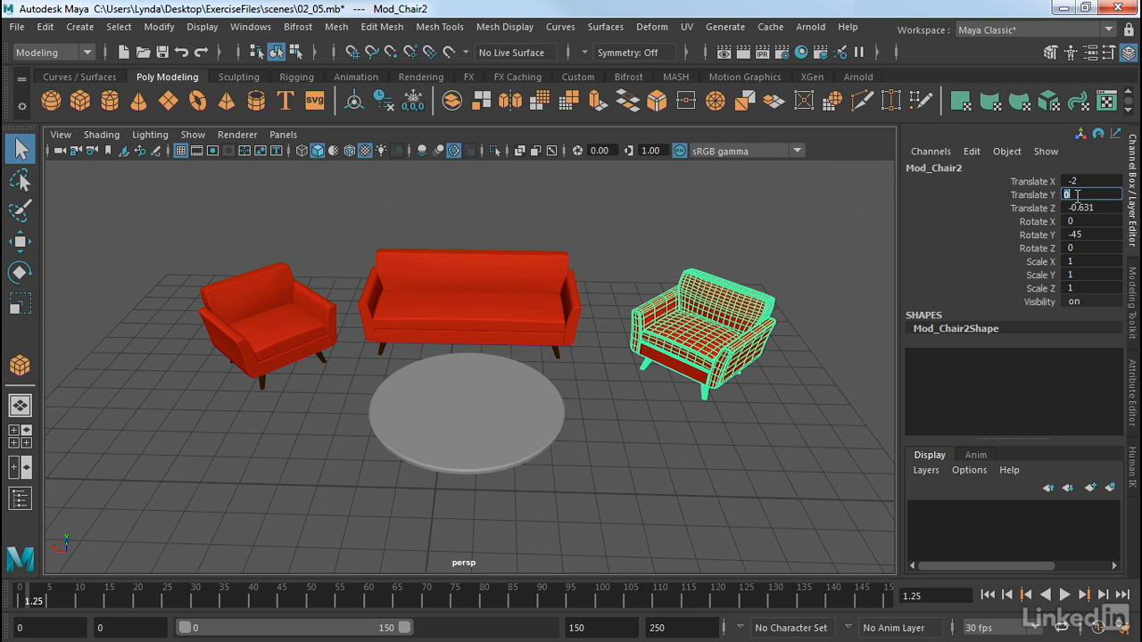
text(3)
key(Return)
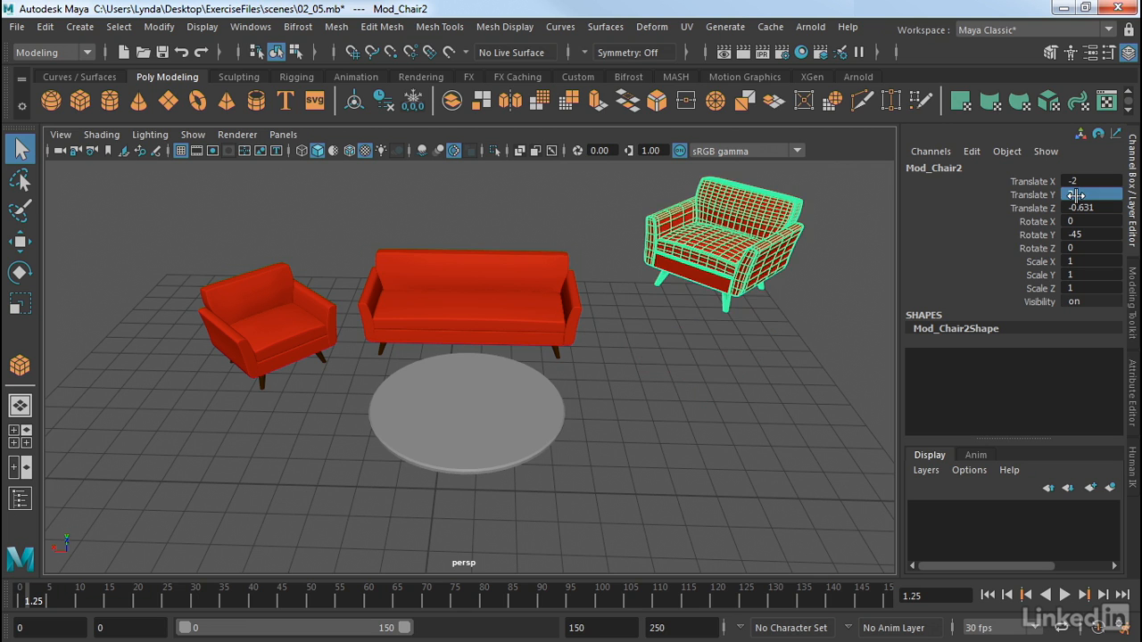
alt+drag(615, 308, 607, 294)
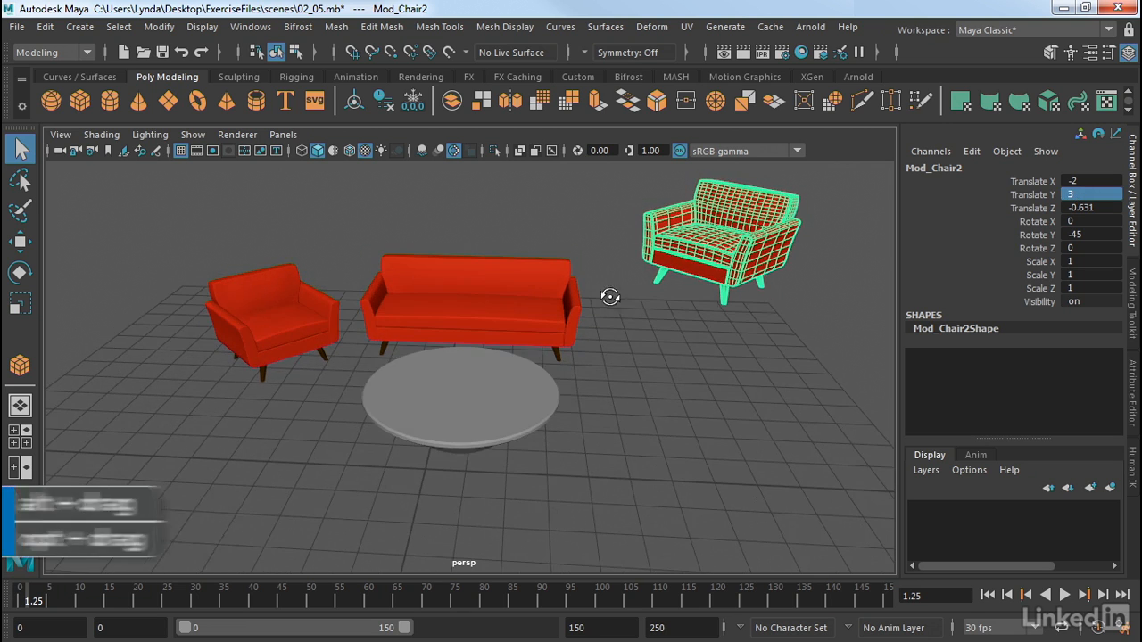
- Bring the right armchair back down to the grid by setting its Translate Y to 0
click(1080, 195)
text(0)
key(Return)
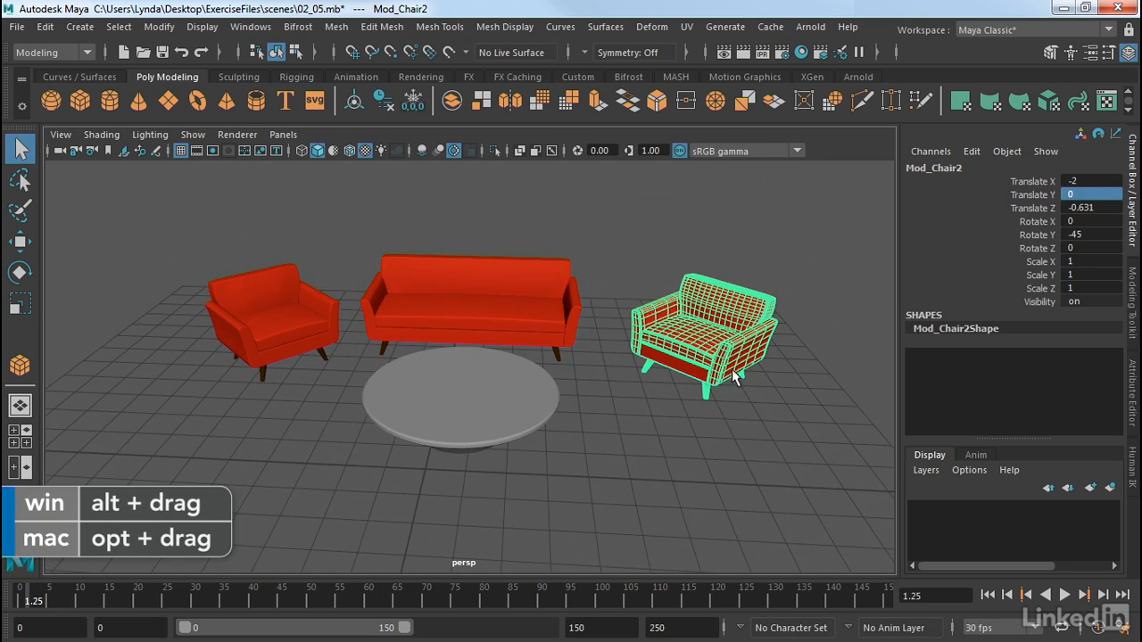
alt+drag(664, 246, 674, 267)
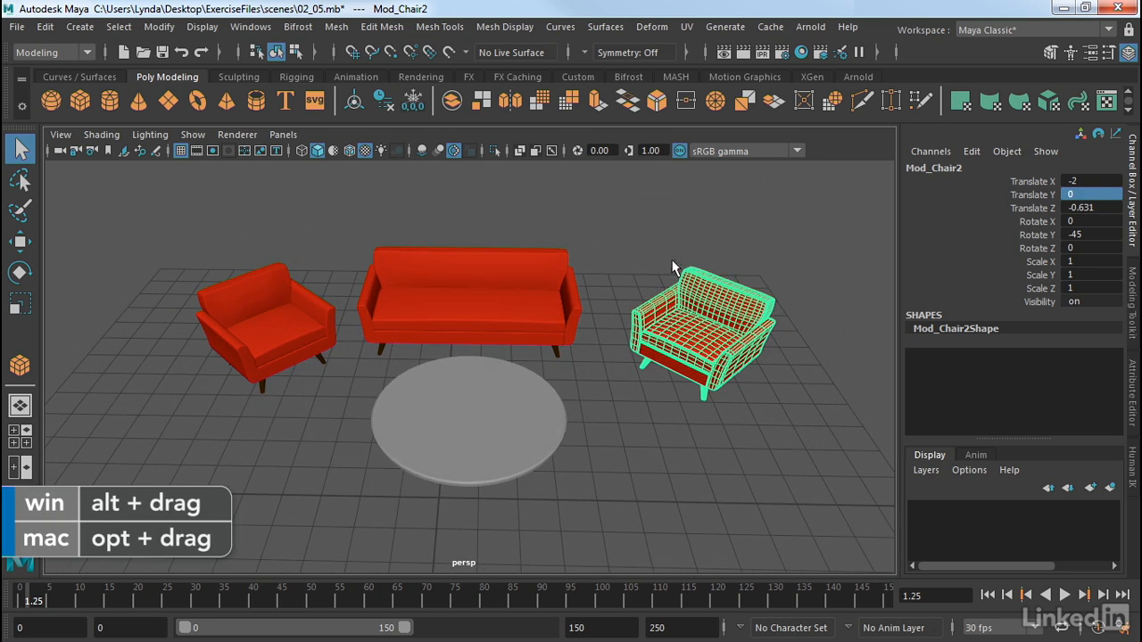
- Turn the right armchair to face straight forward by setting its Rotate Y to 0
click(1079, 234)
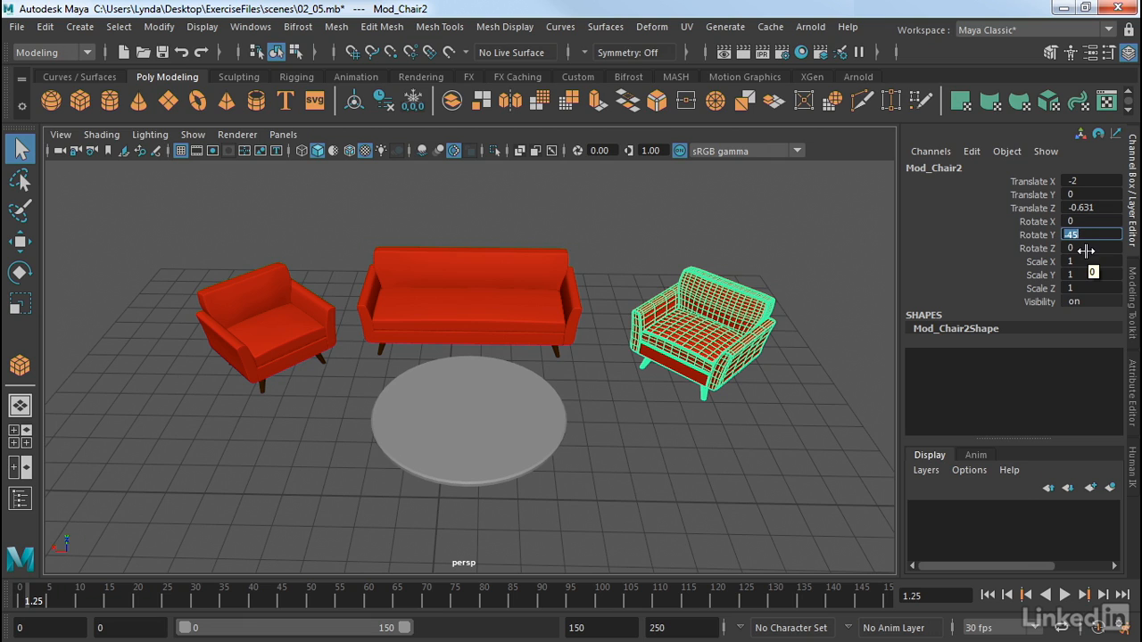
text(0)
key(Return)
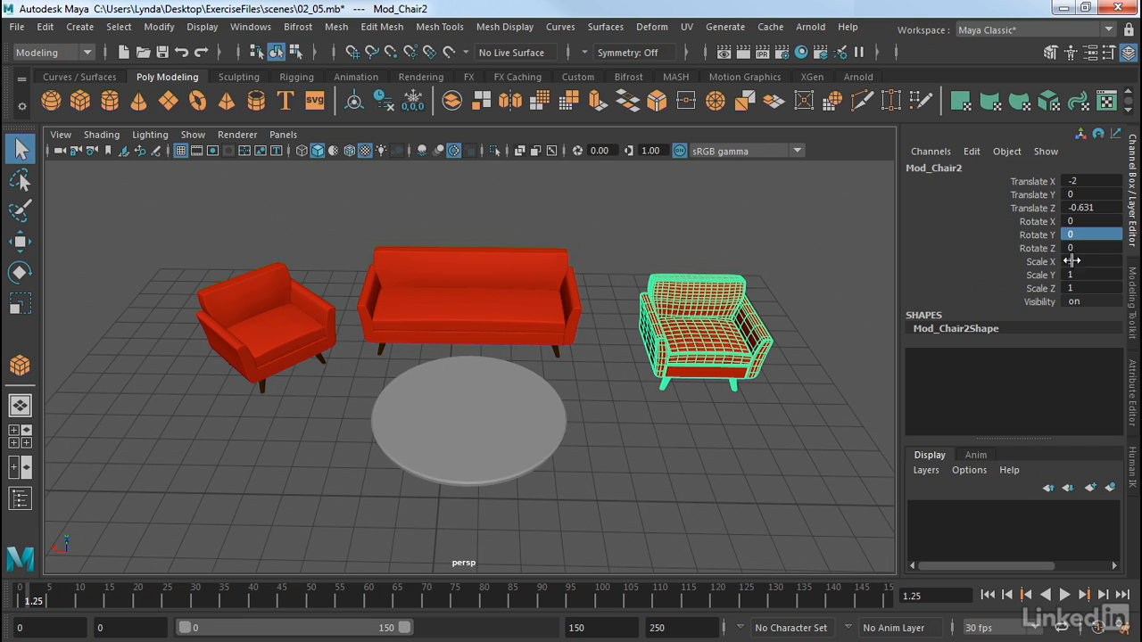
- Stretch only the width of the right armchair by setting its Scale X to 2
click(1023, 283)
click(1089, 260)
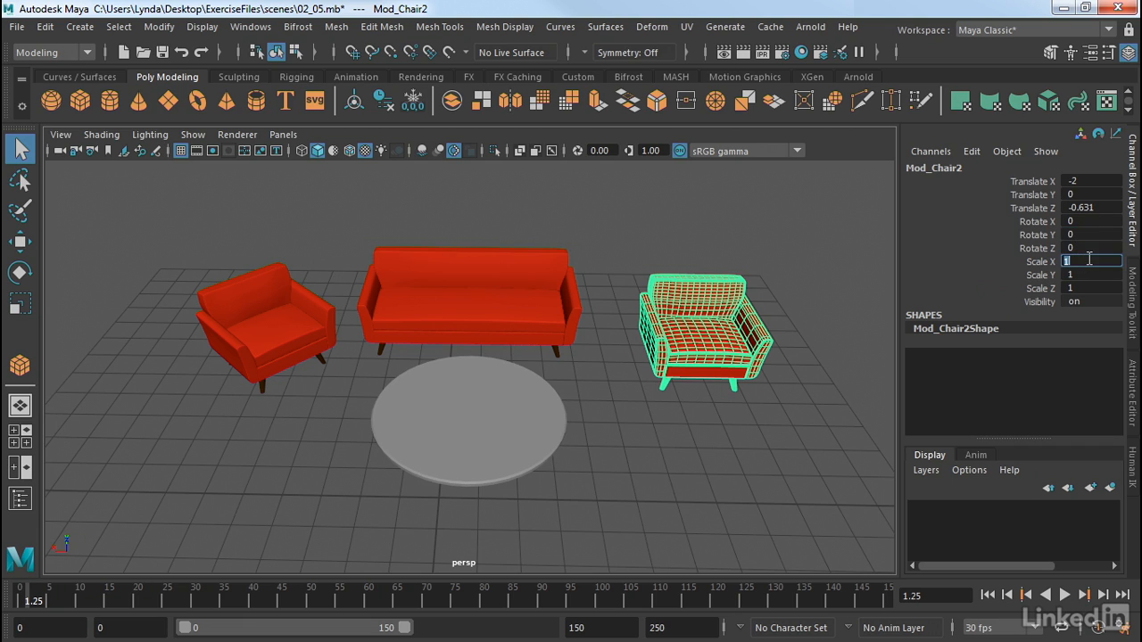
text(2)
key(Return)
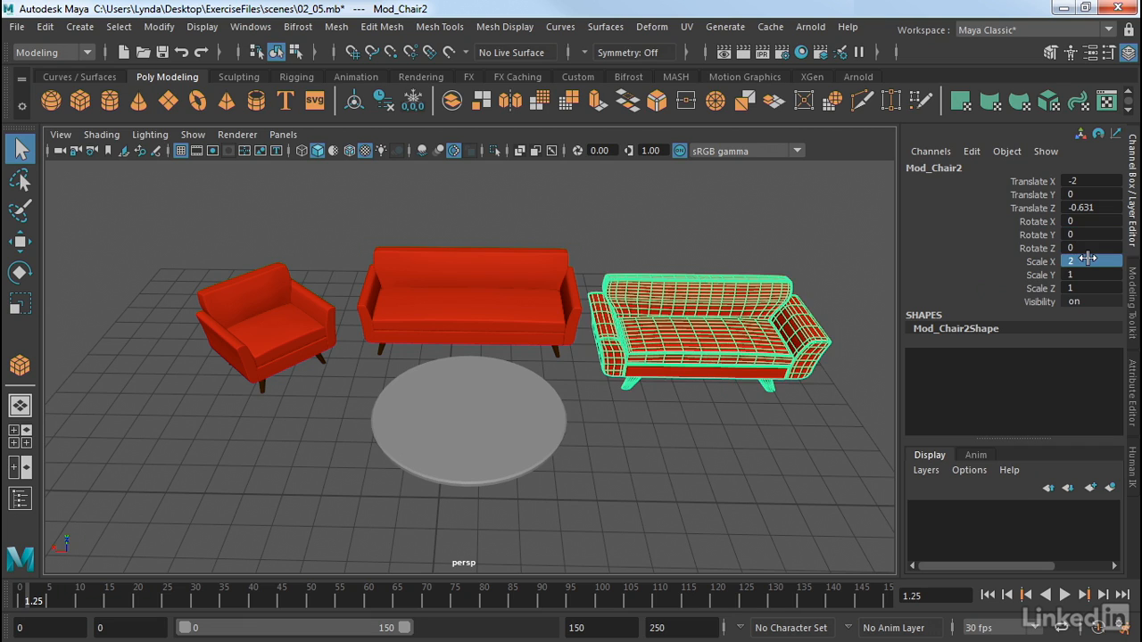
- Enlarge the right armchair uniformly by setting Scale X, Y and Z together to 2
drag(1088, 259, 1089, 287)
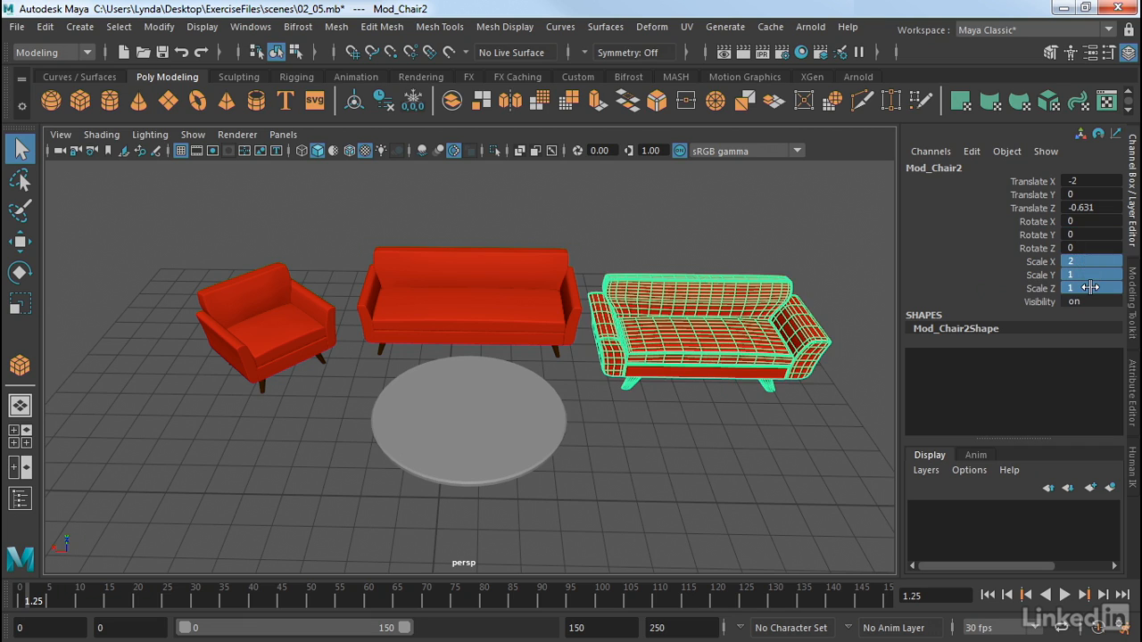
click(1090, 287)
text(2)
key(Return)
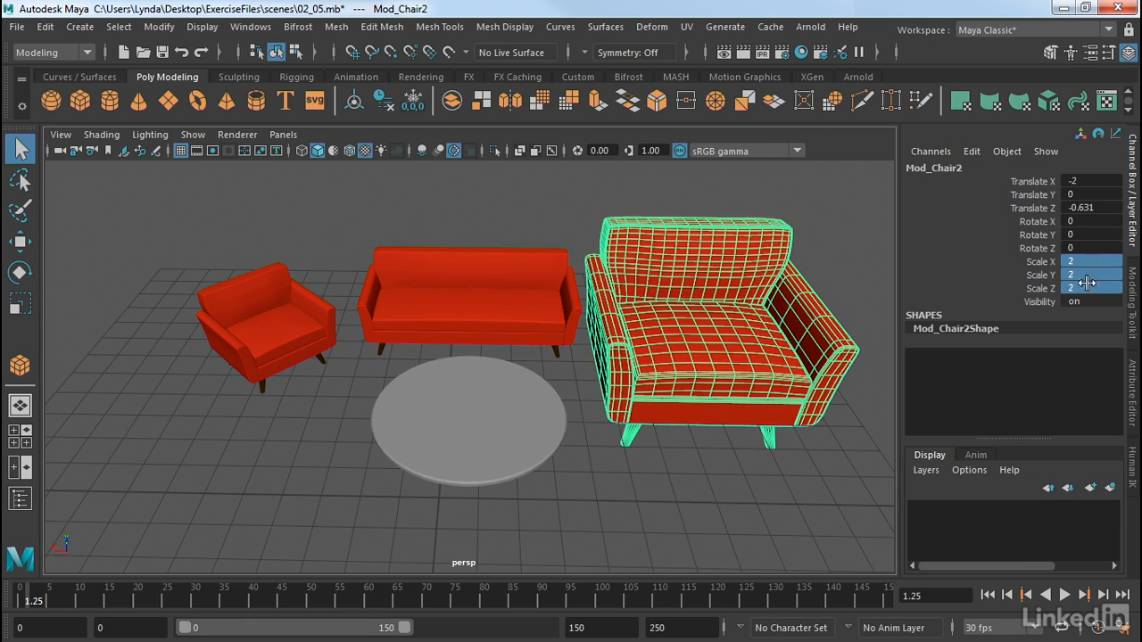
- Restore the right armchair's original size by setting all three scale values together to 1
click(1089, 287)
text(1)
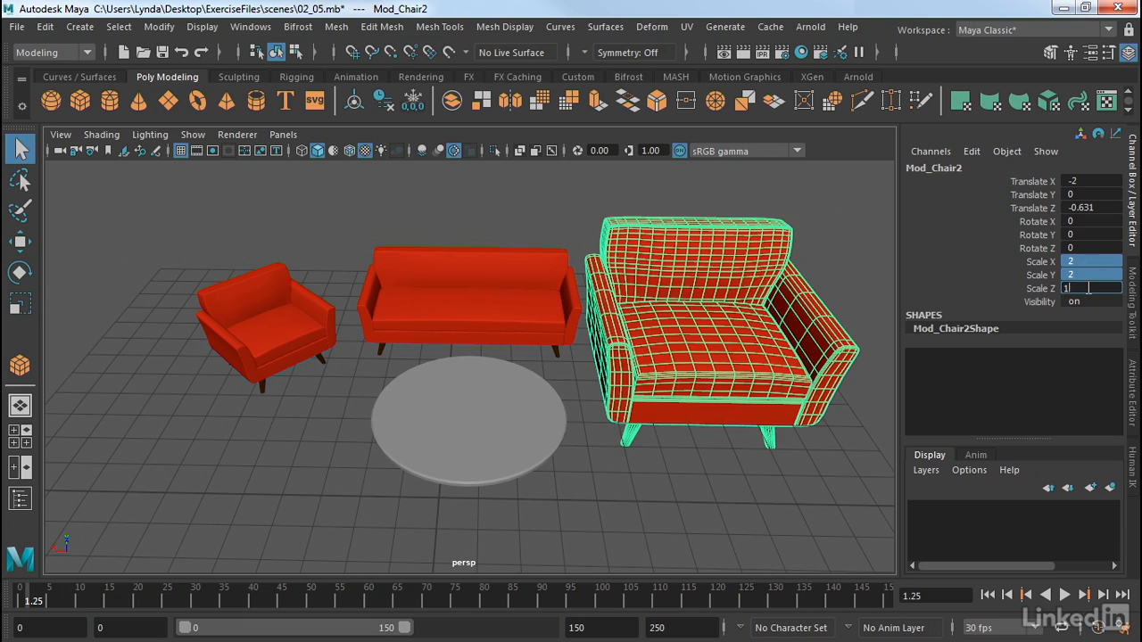
key(Return)
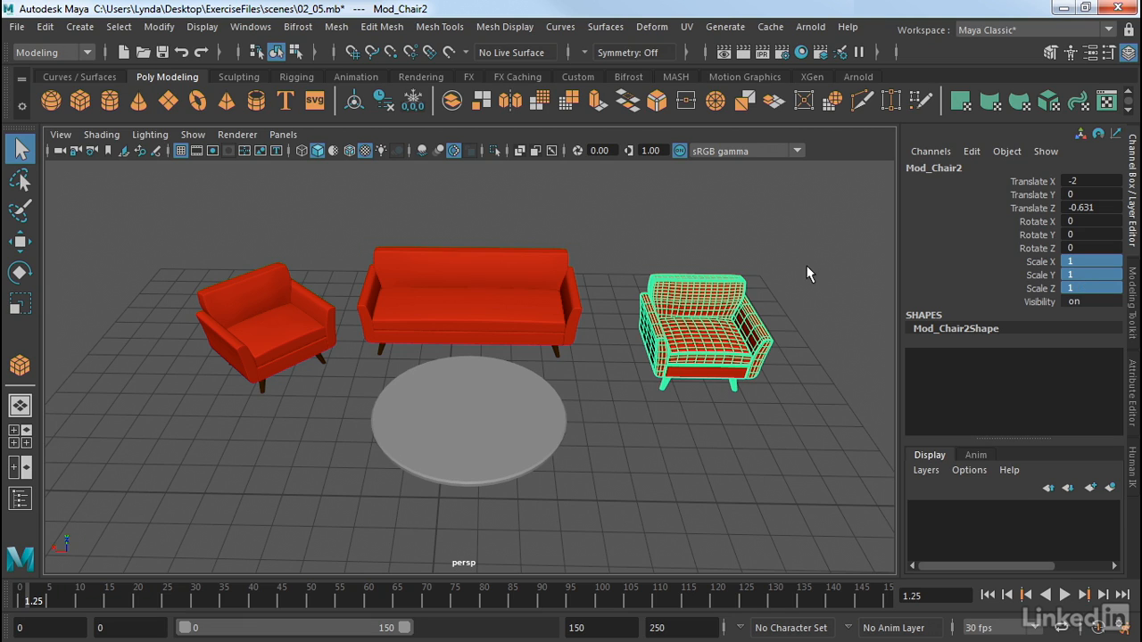
- Rename the right armchair object as Mod_Chair
double_click(926, 168)
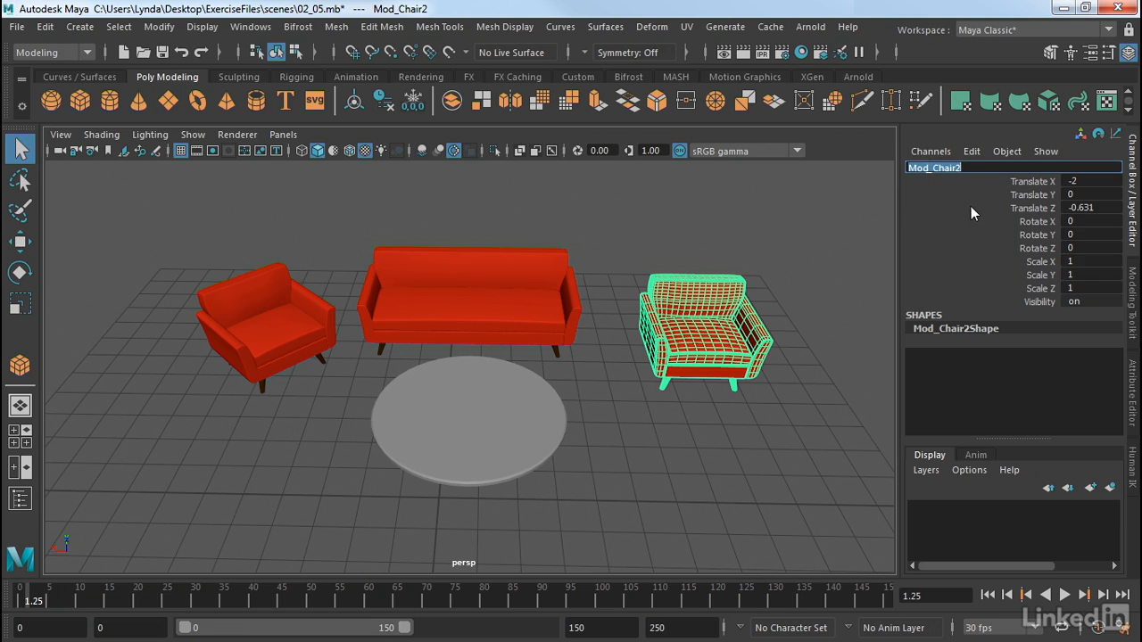
click(962, 168)
key(BackSpace)
text(3)
key(BackSpace)
key(BackSpace)
key(BackSpace)
key(BackSpace)
key(BackSpace)
key(BackSpace)
text(Chair)
key(Return)
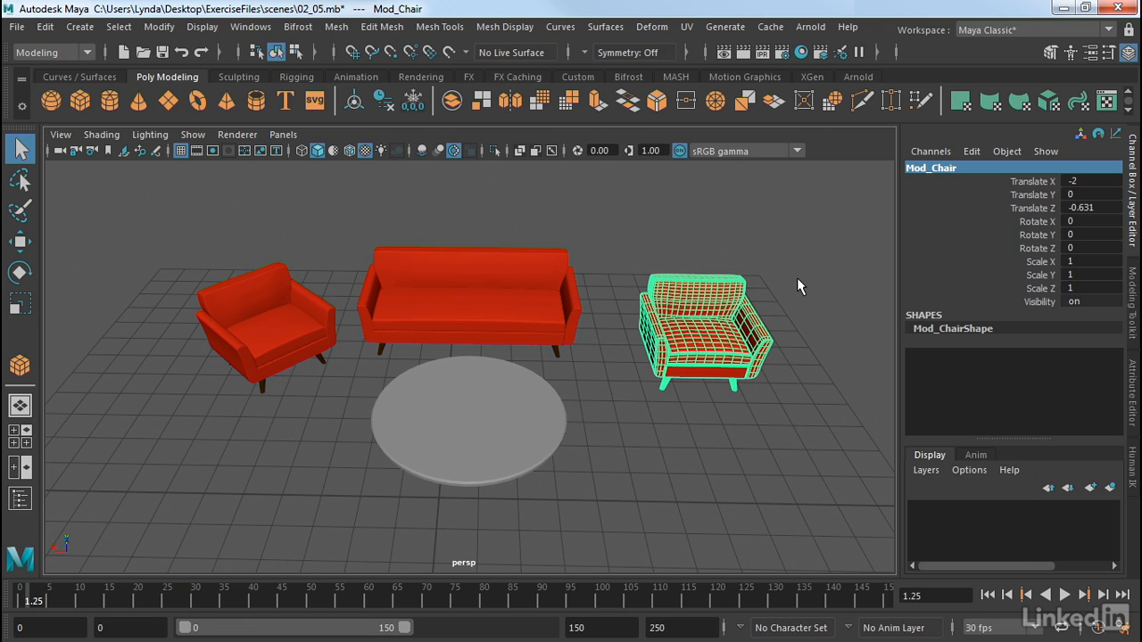
- Step through the rotate and translate channels, and interactively set the right armchair's Rotate Y to about -53.64
click(1038, 237)
click(1030, 221)
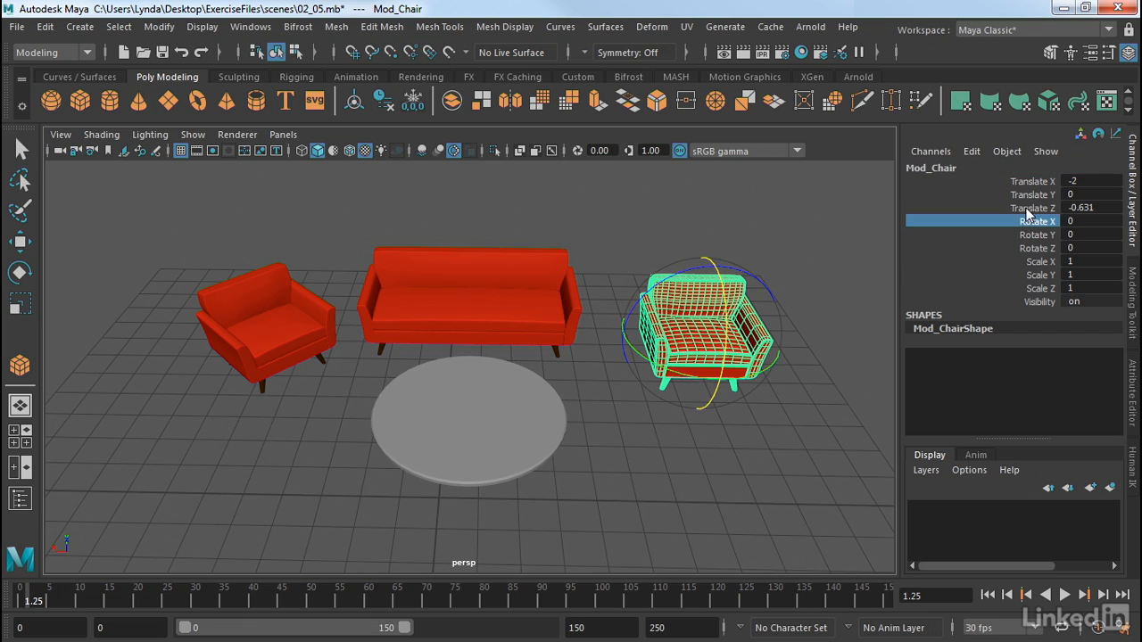
click(1030, 208)
click(1035, 195)
click(1039, 181)
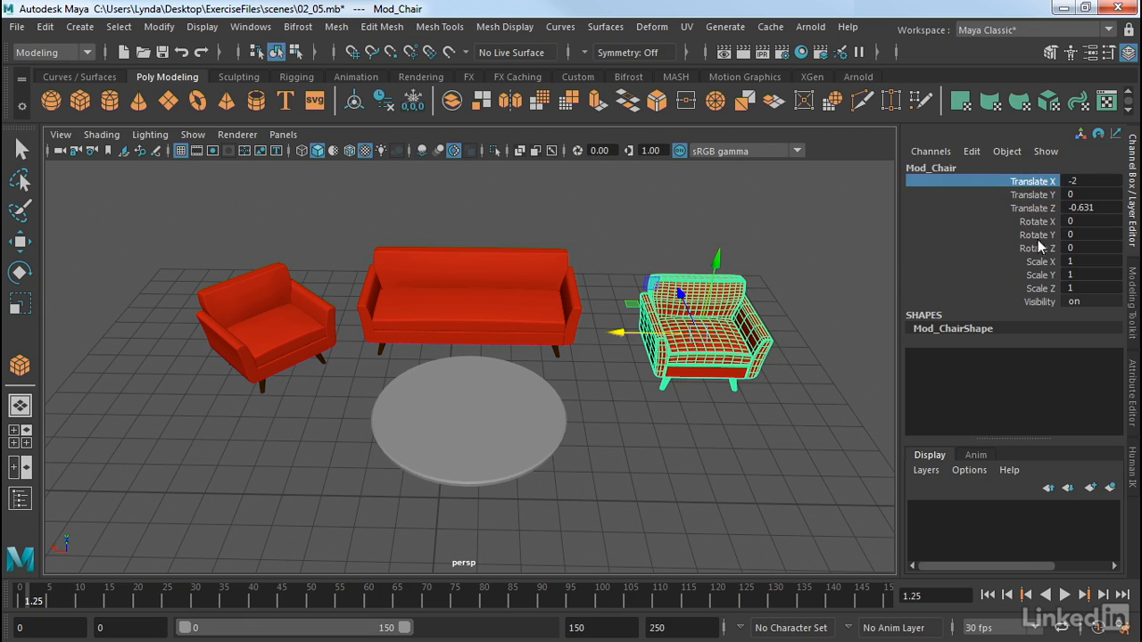
click(1037, 236)
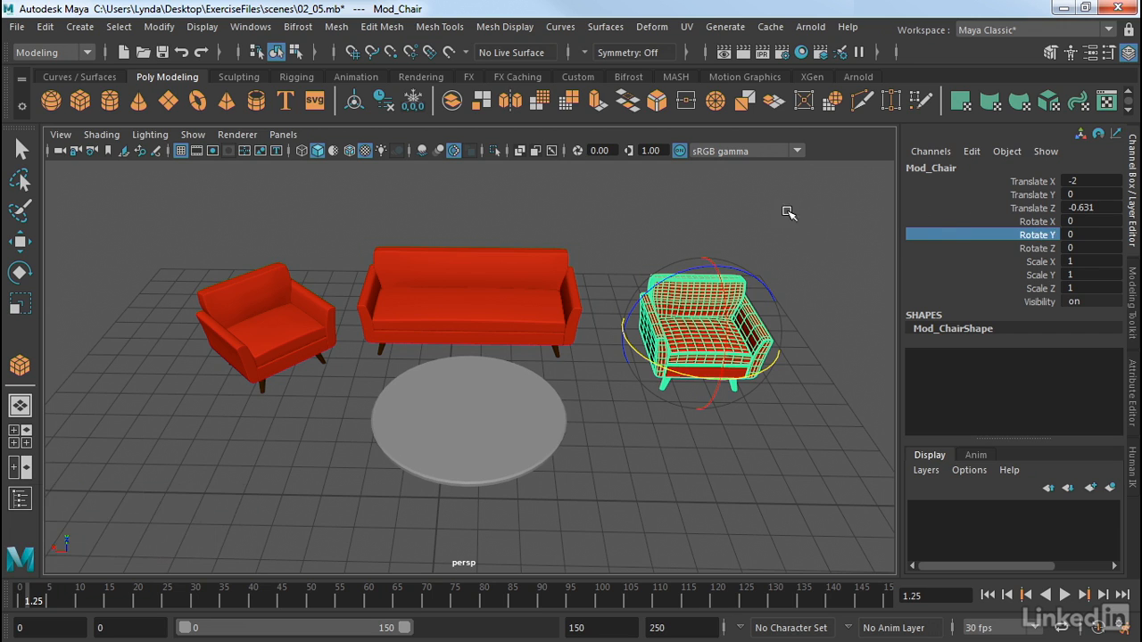
middle_drag(719, 207, 845, 211)
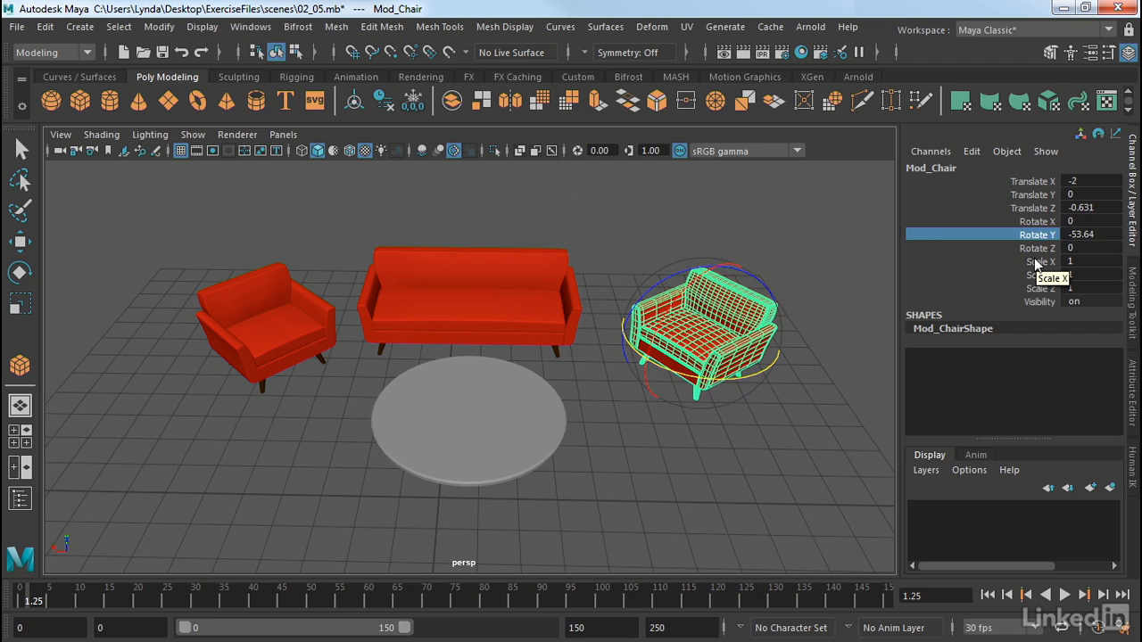
- Scale the right armchair interactively on all three axes at once to 1.2
drag(1034, 262, 1040, 287)
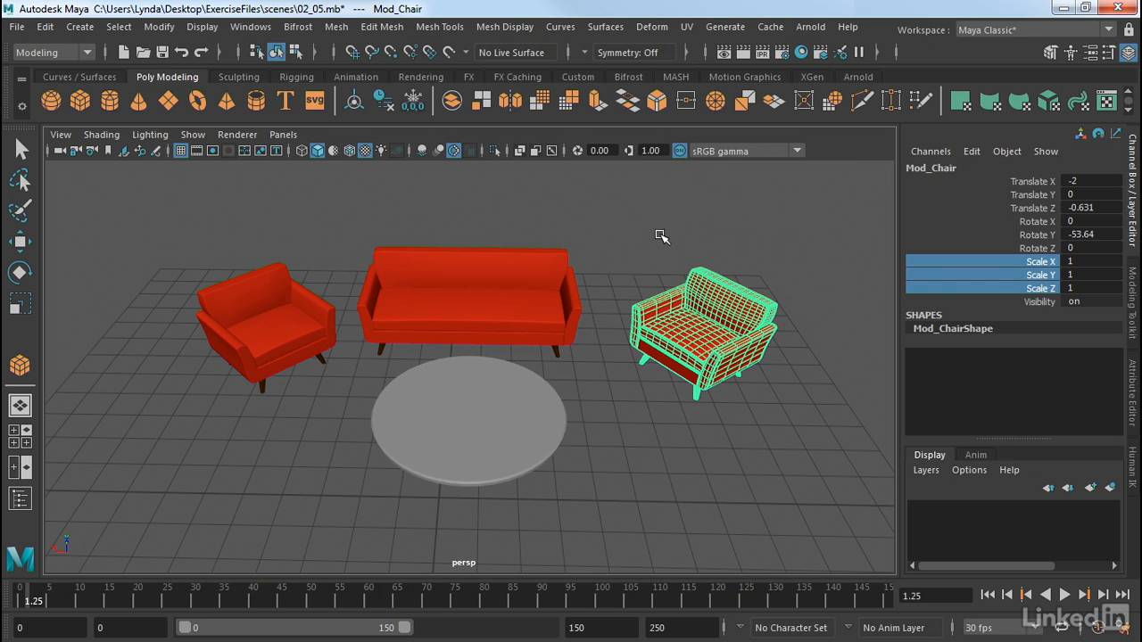
mouse_move(658, 234)
middle_down()
mouse_move(687, 237)
mouse_move(652, 244)
mouse_move(663, 249)
middle_up()
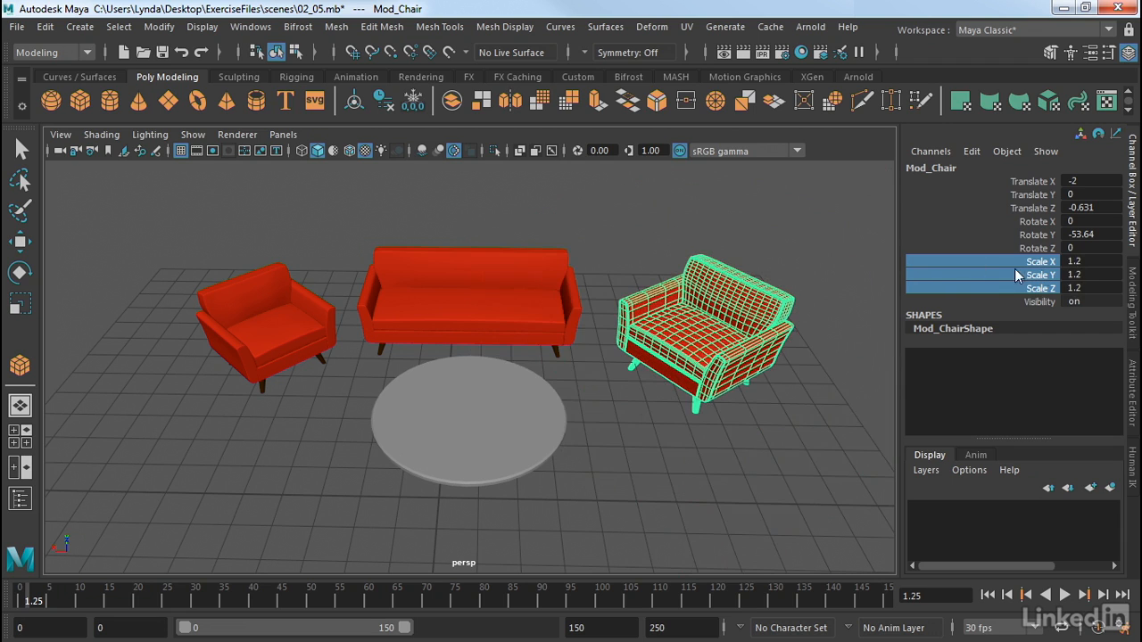
- Set the right armchair's Scale X, Y and Z together to 1 and deselect it
drag(1110, 261, 1104, 288)
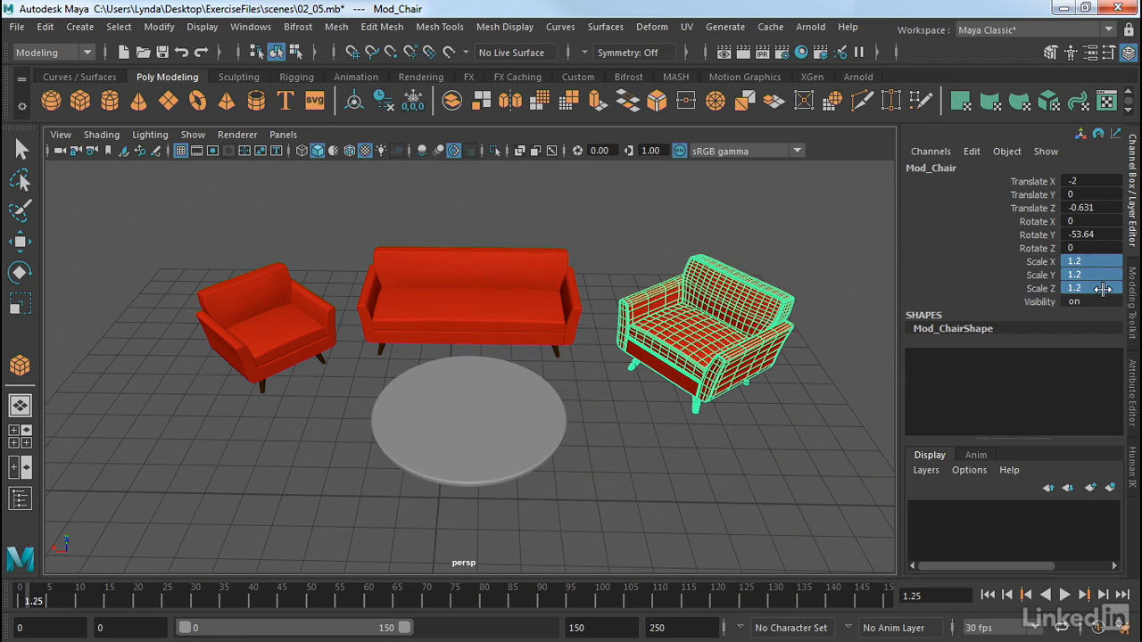
click(1104, 289)
text(1)
key(Return)
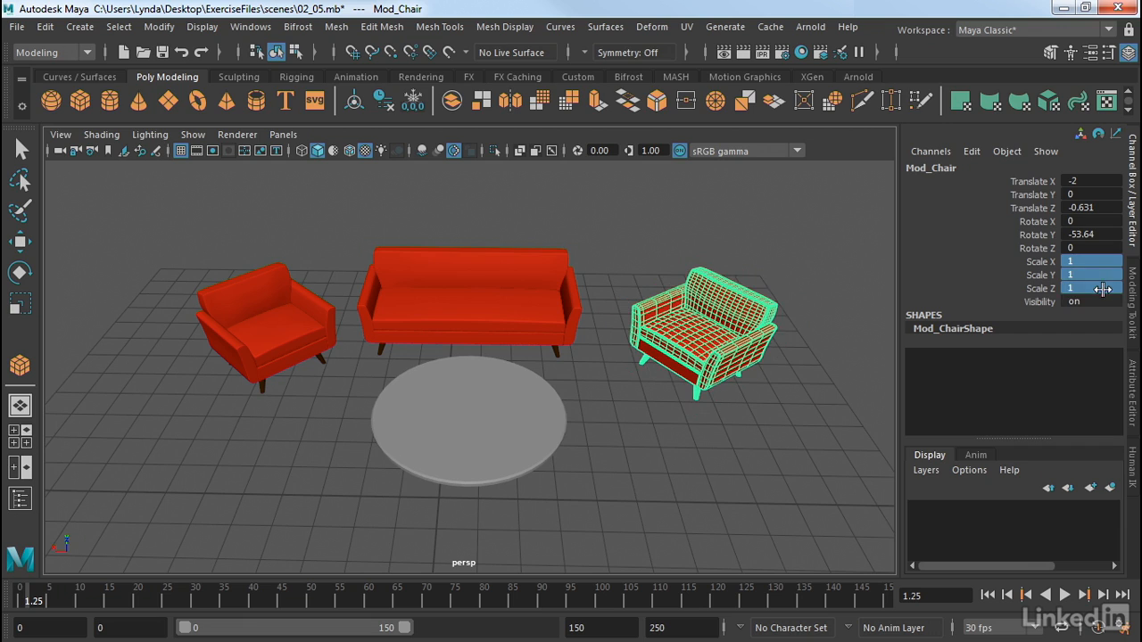
key(q)
click(730, 237)
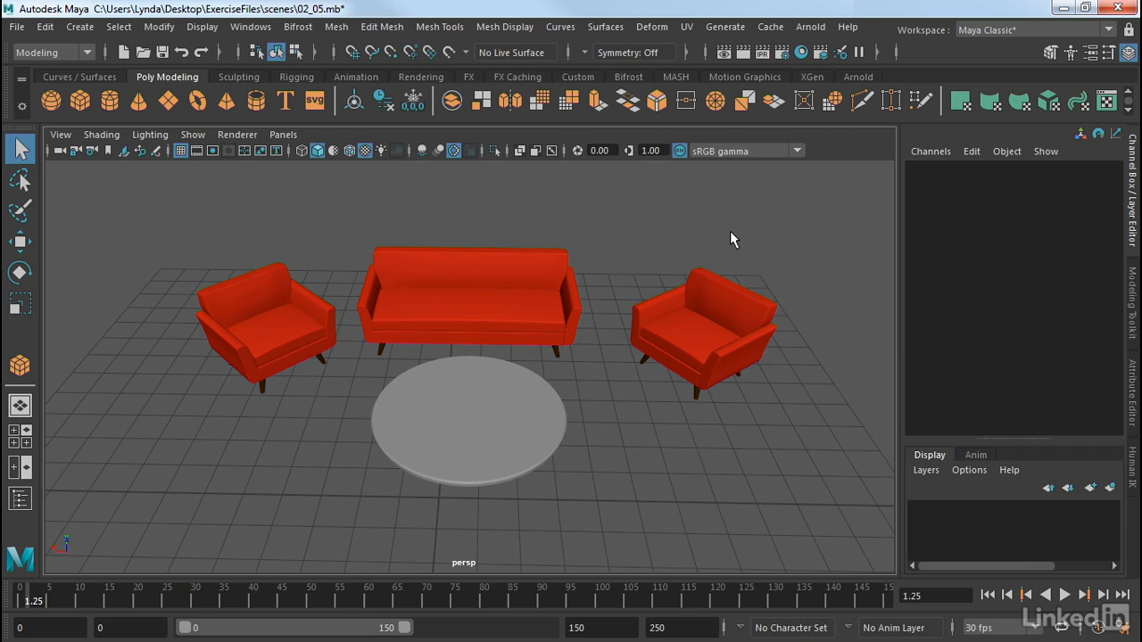